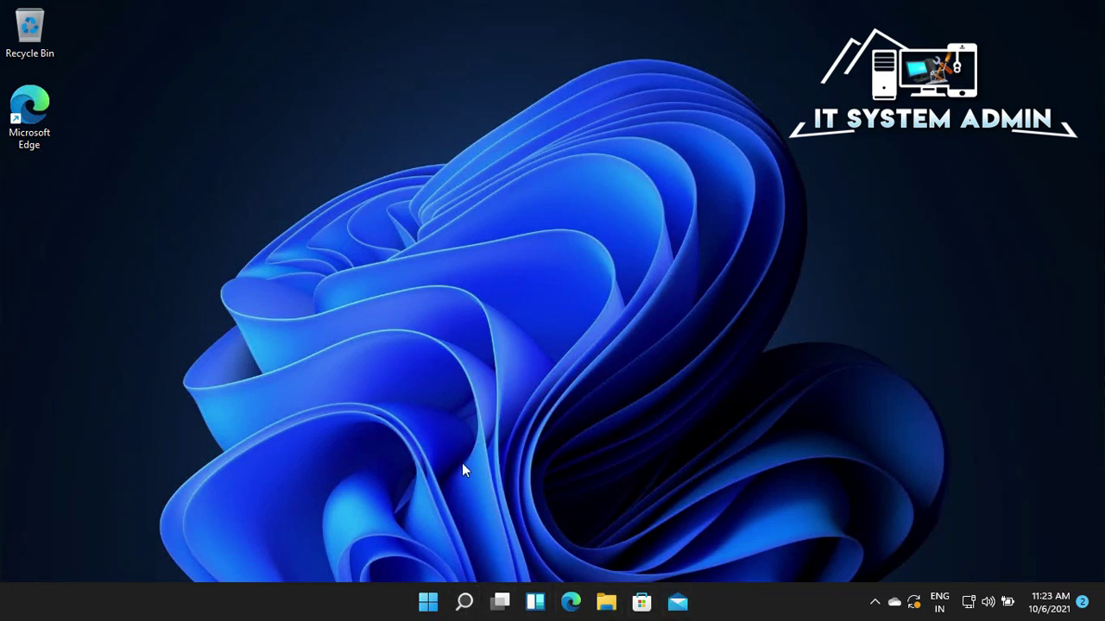
- Open the Start menu to examine its pinned and recommended layout, and close it again
click(428, 602)
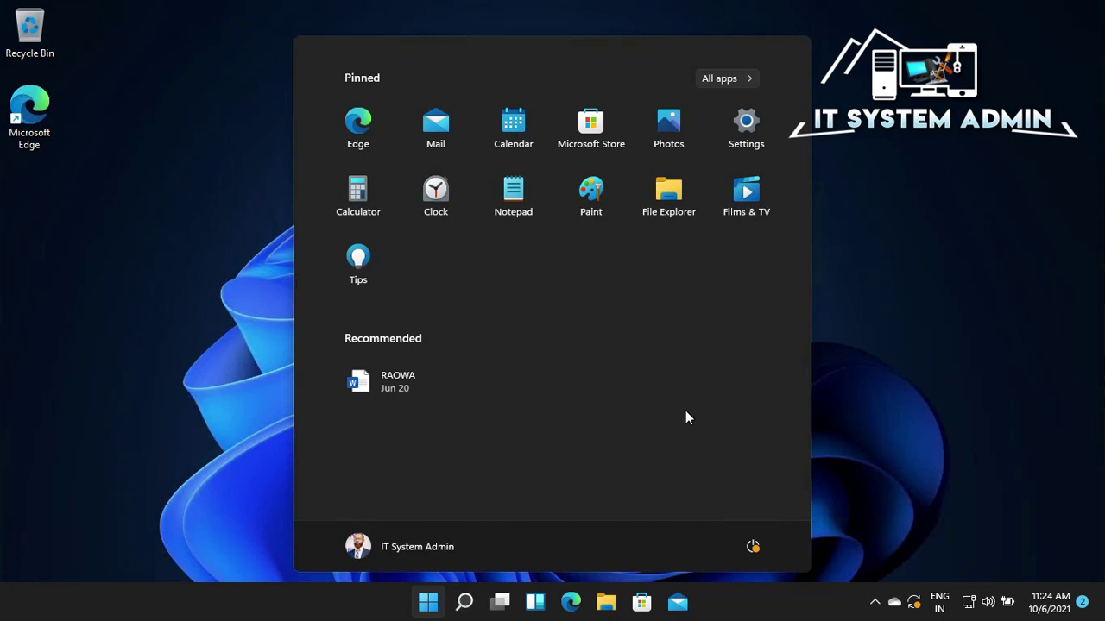
click(890, 319)
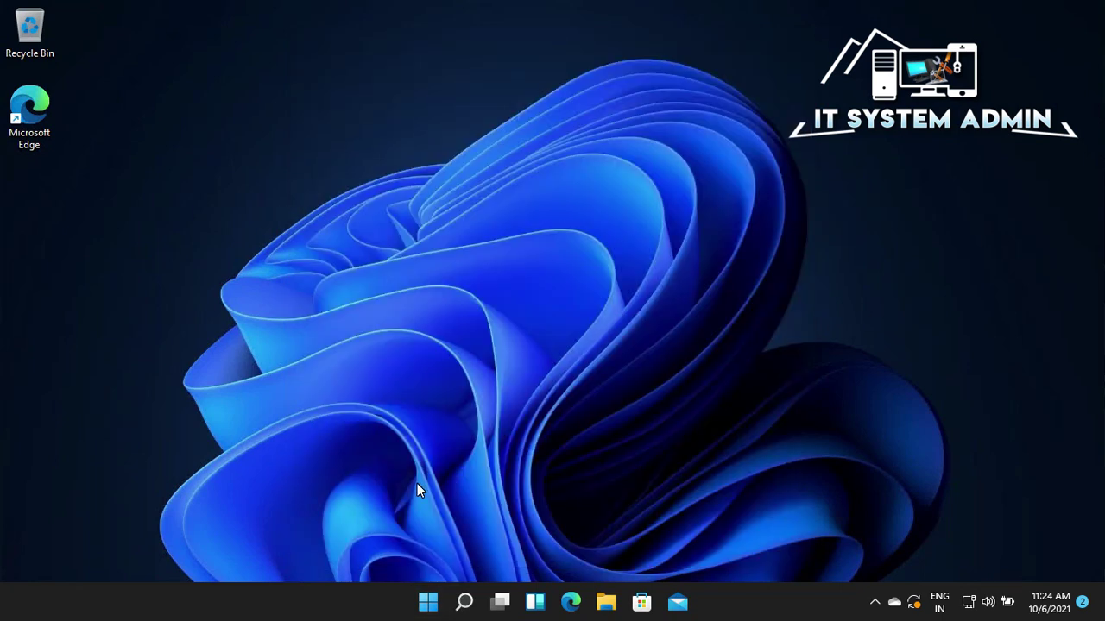
- Set the taskbar alignment to Left under the taskbar behaviours settings and close the Settings window
right_click(278, 601)
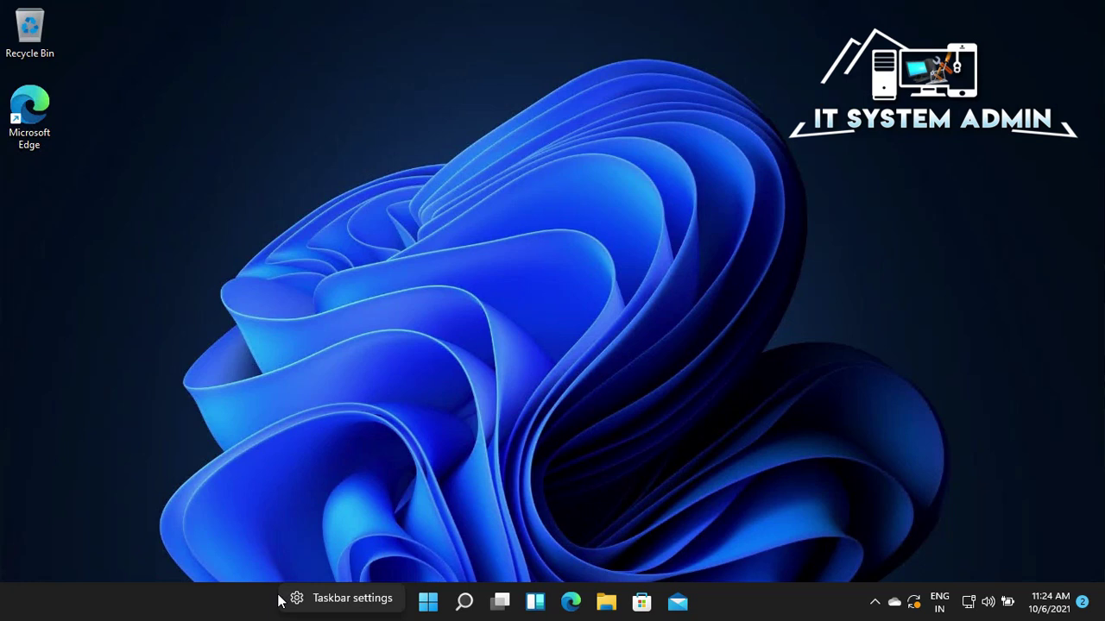
click(325, 599)
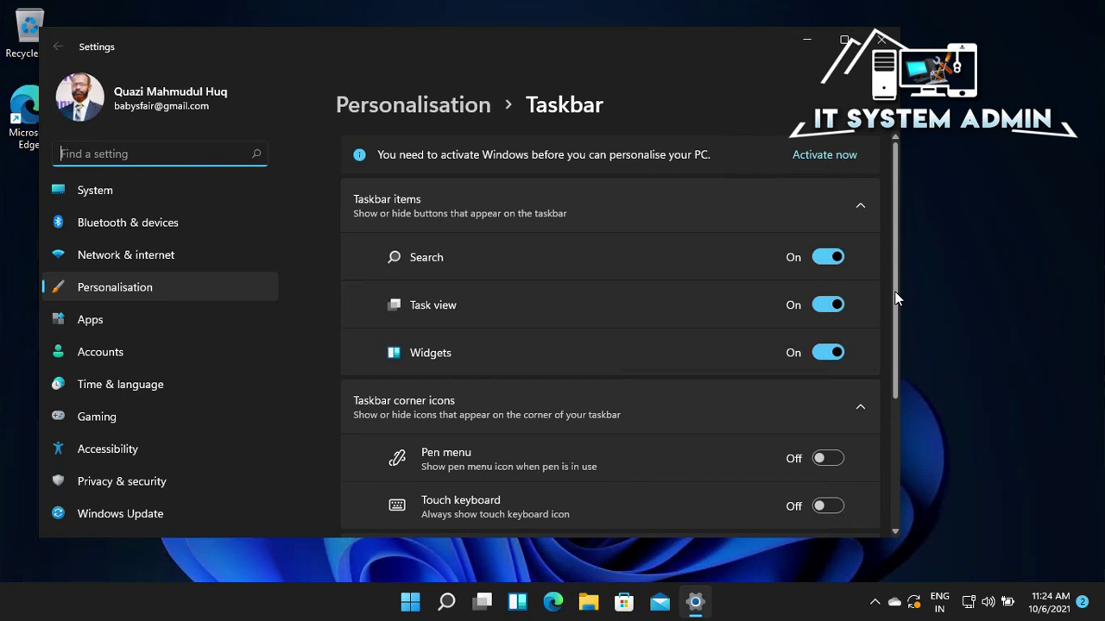
drag(895, 298, 885, 448)
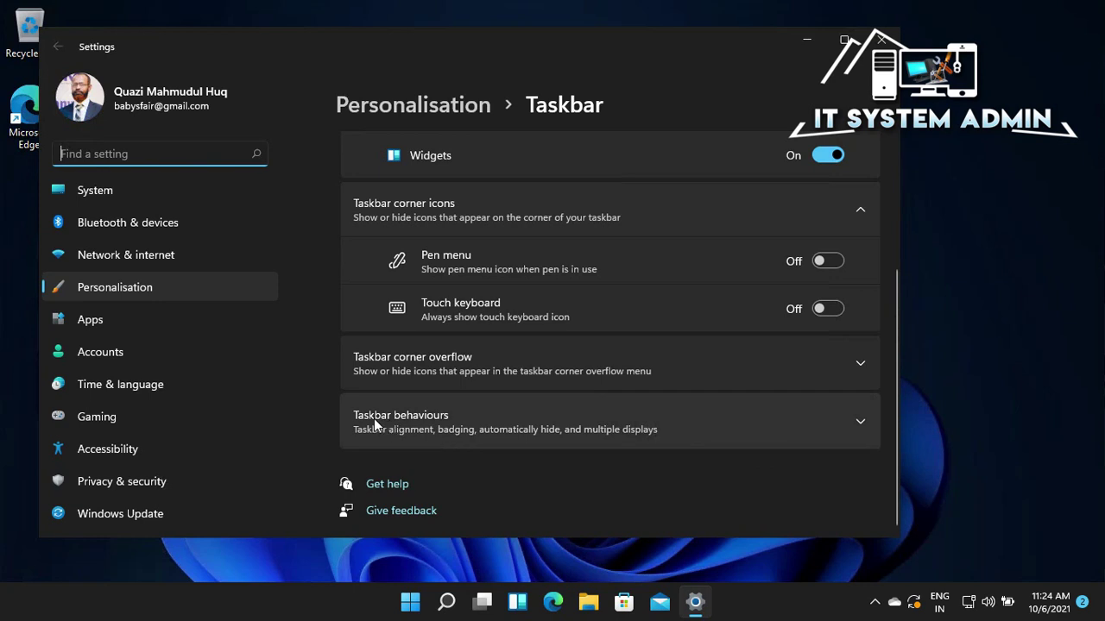
click(861, 423)
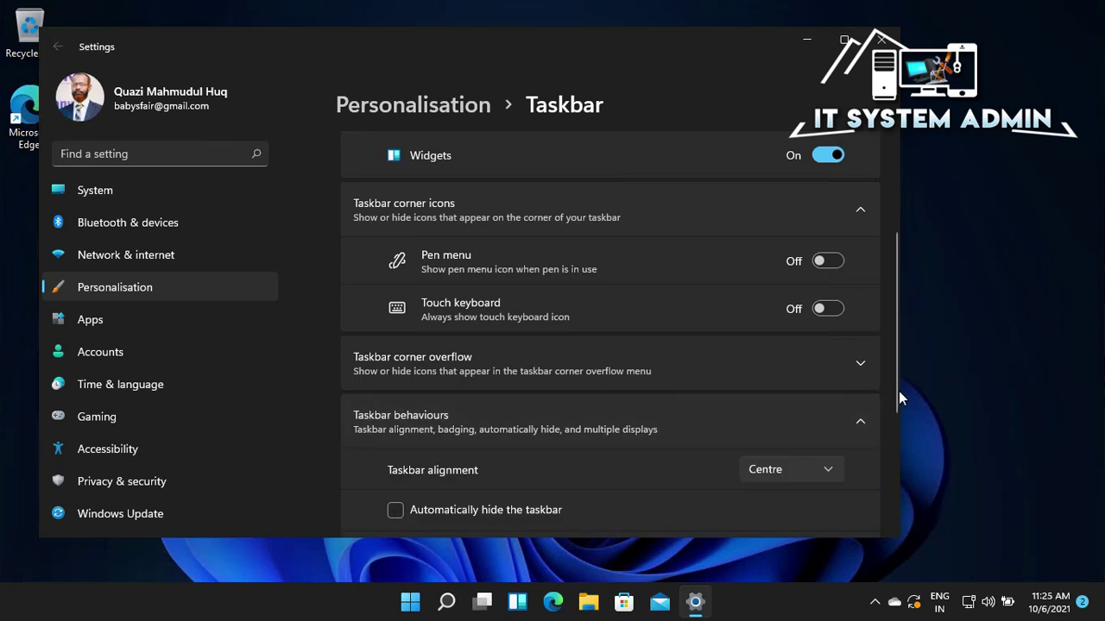
drag(896, 386, 895, 422)
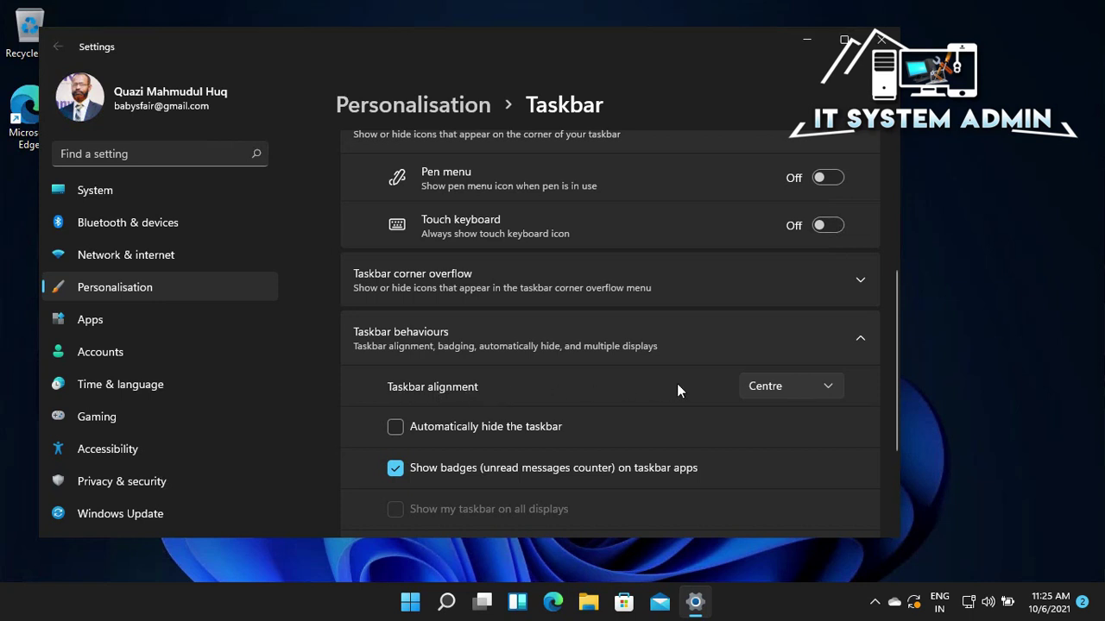
click(791, 385)
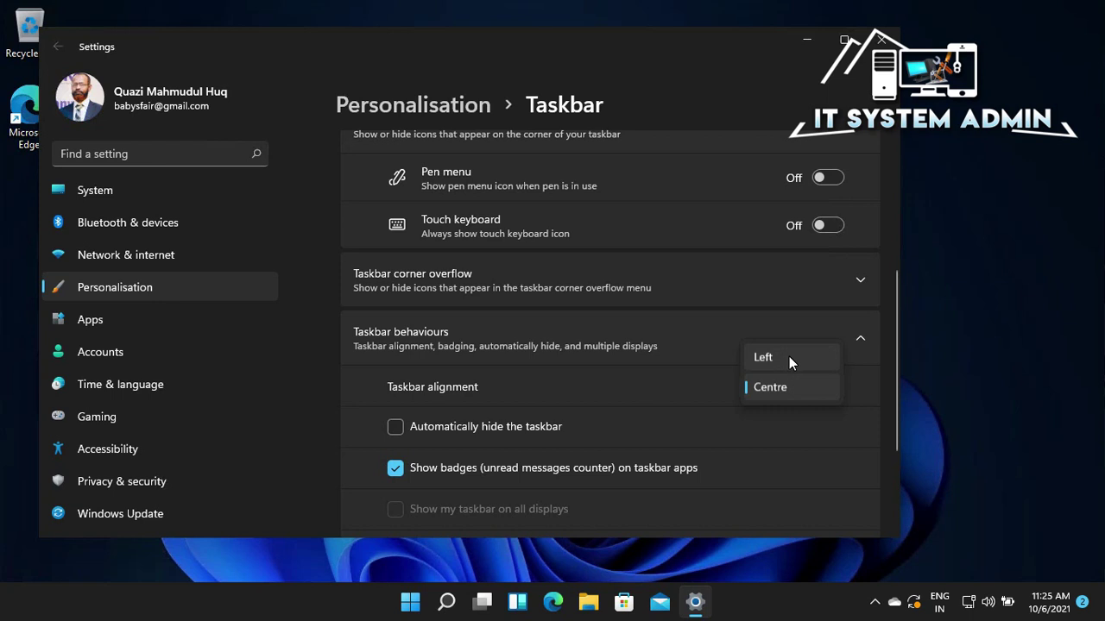
click(789, 362)
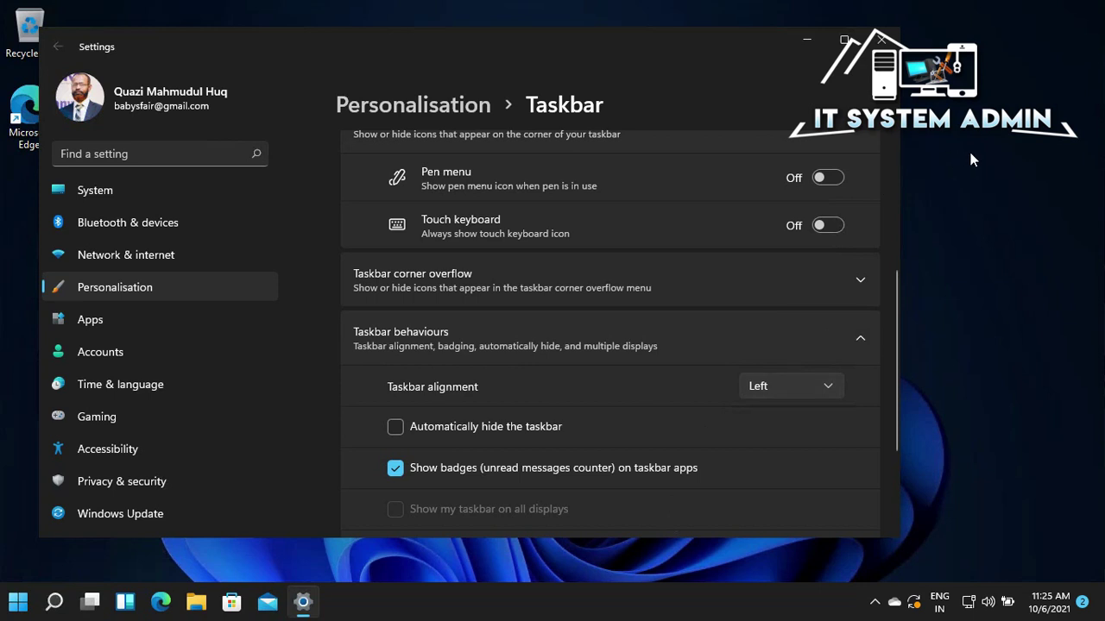
click(882, 41)
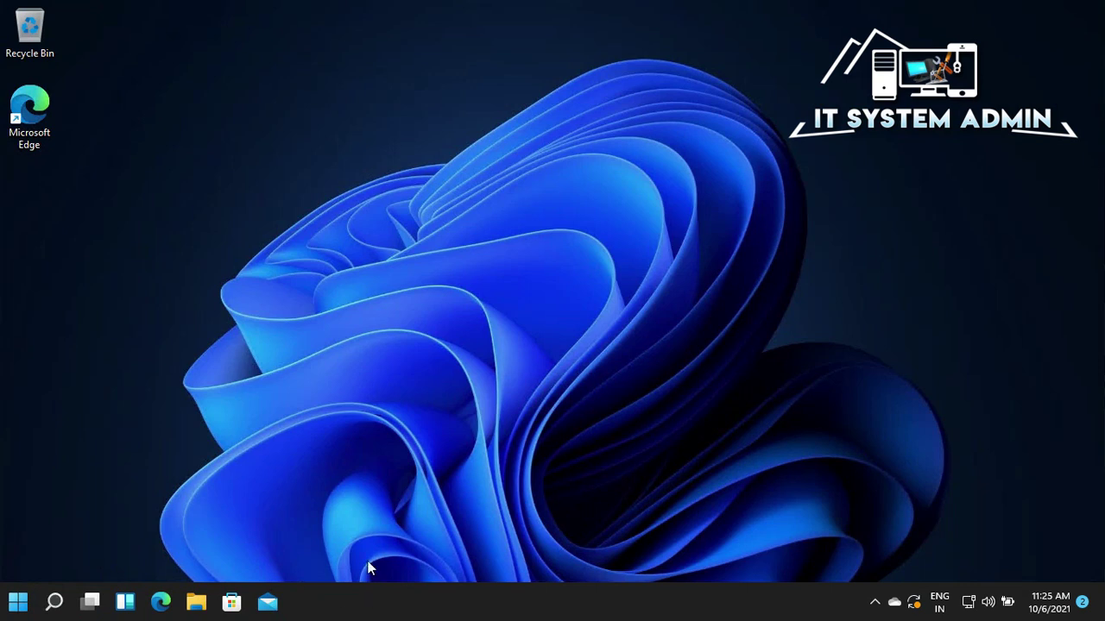
- Check the Start menu with the left-aligned taskbar and close it
click(18, 604)
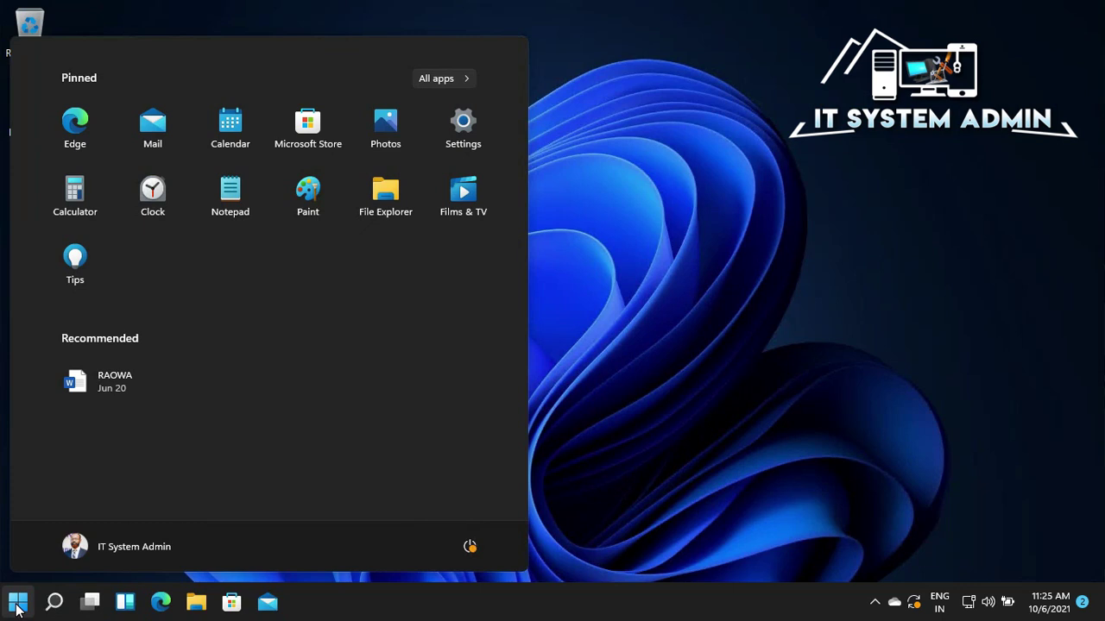
click(627, 353)
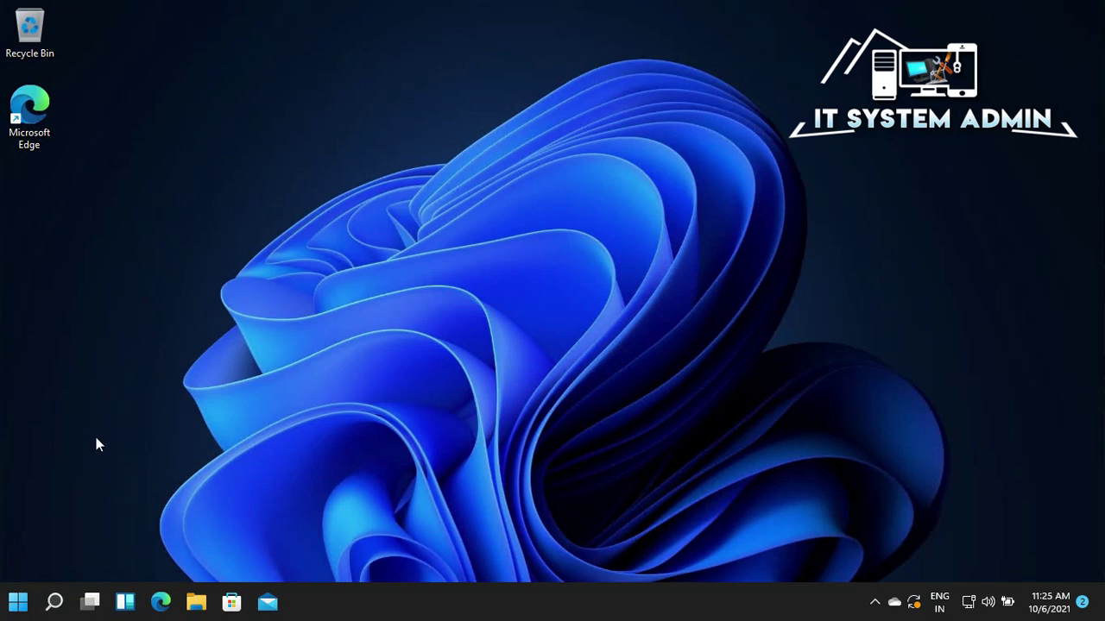
- Search for "reg", launch Registry Editor with permission to make changes, and move its window towards the middle of the desktop
click(52, 604)
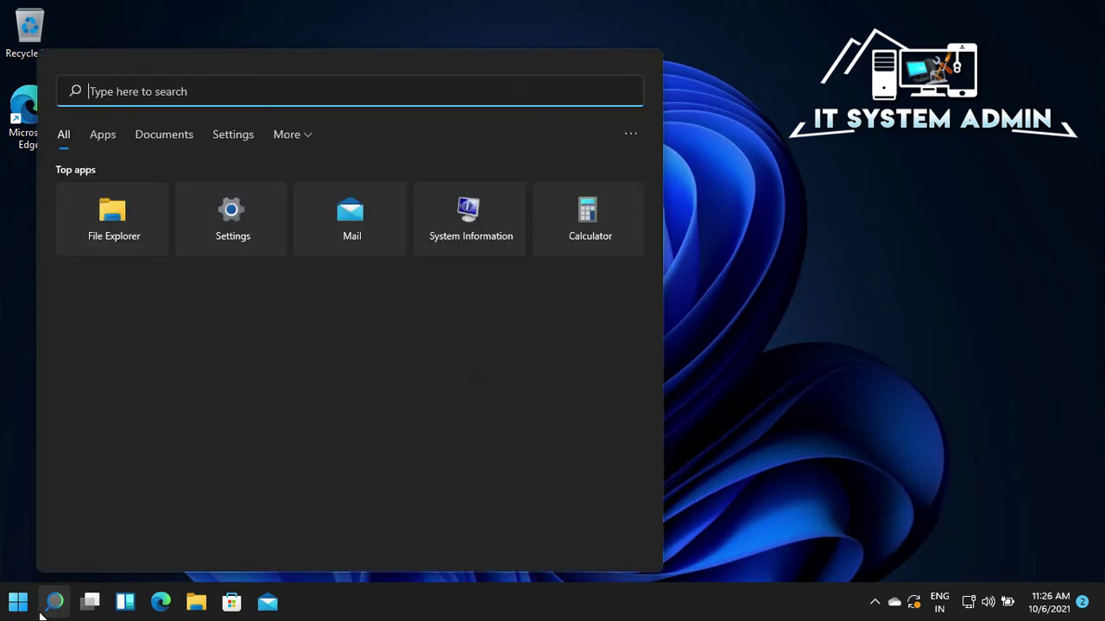
text(reg)
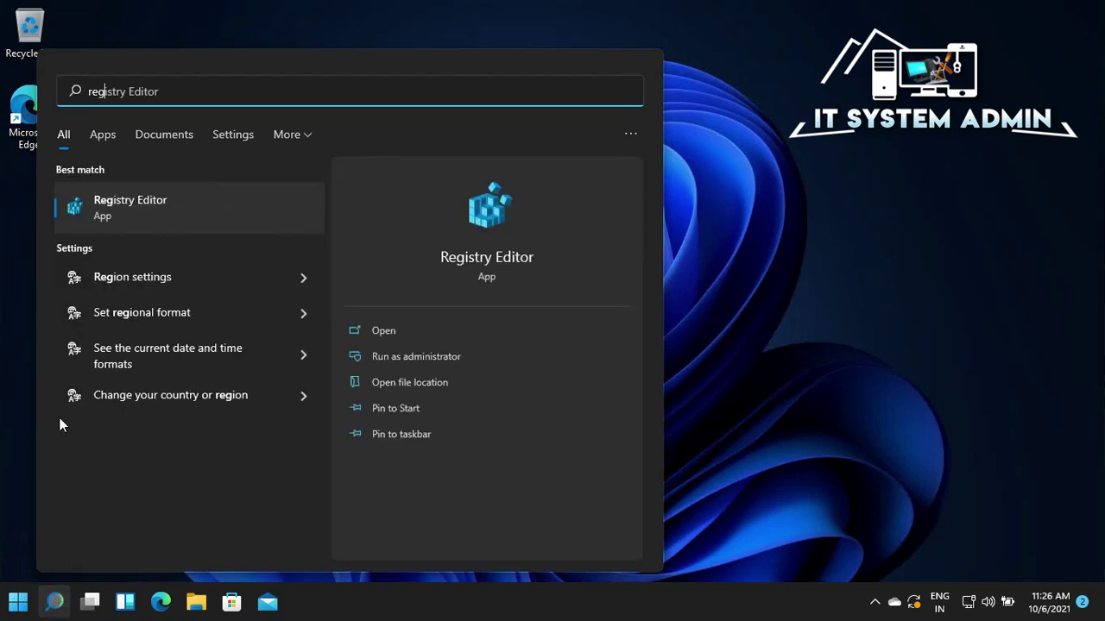
click(184, 207)
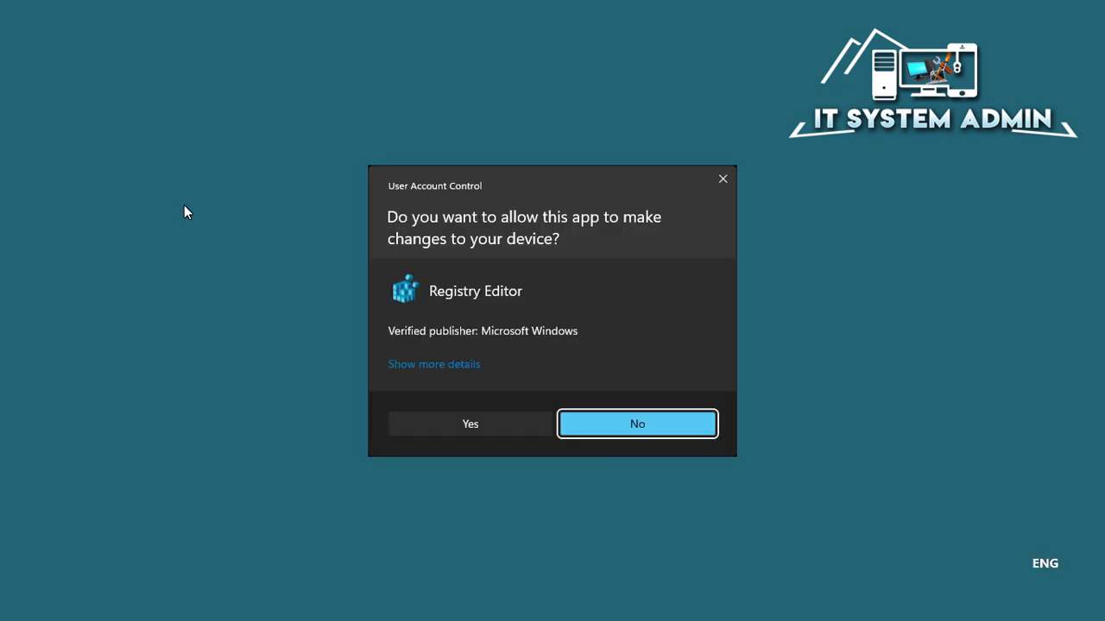
click(451, 424)
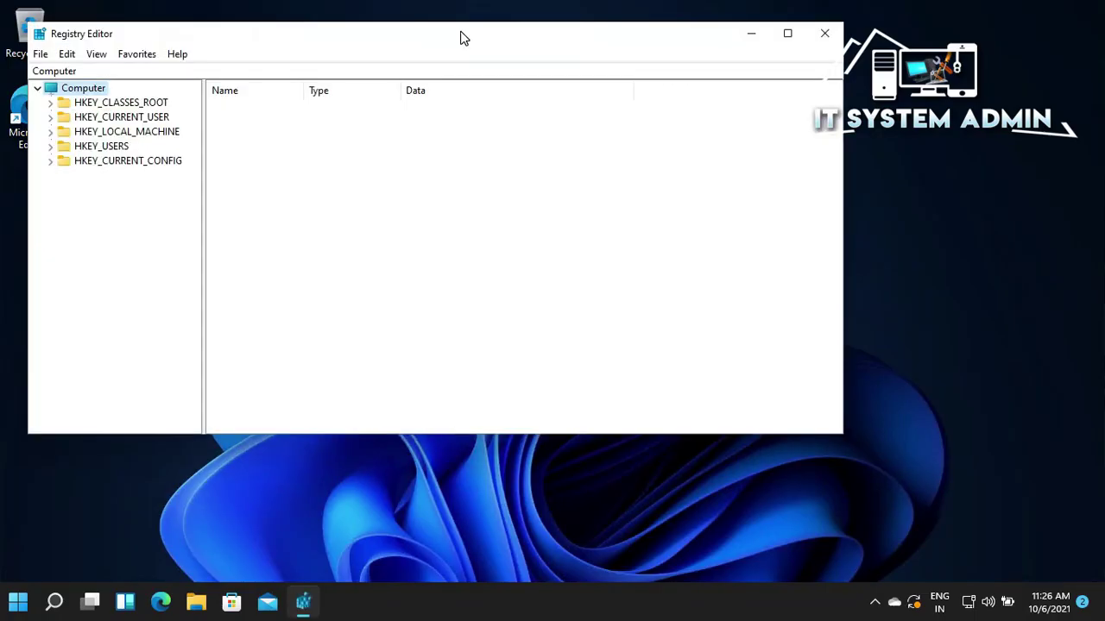
drag(461, 37, 614, 129)
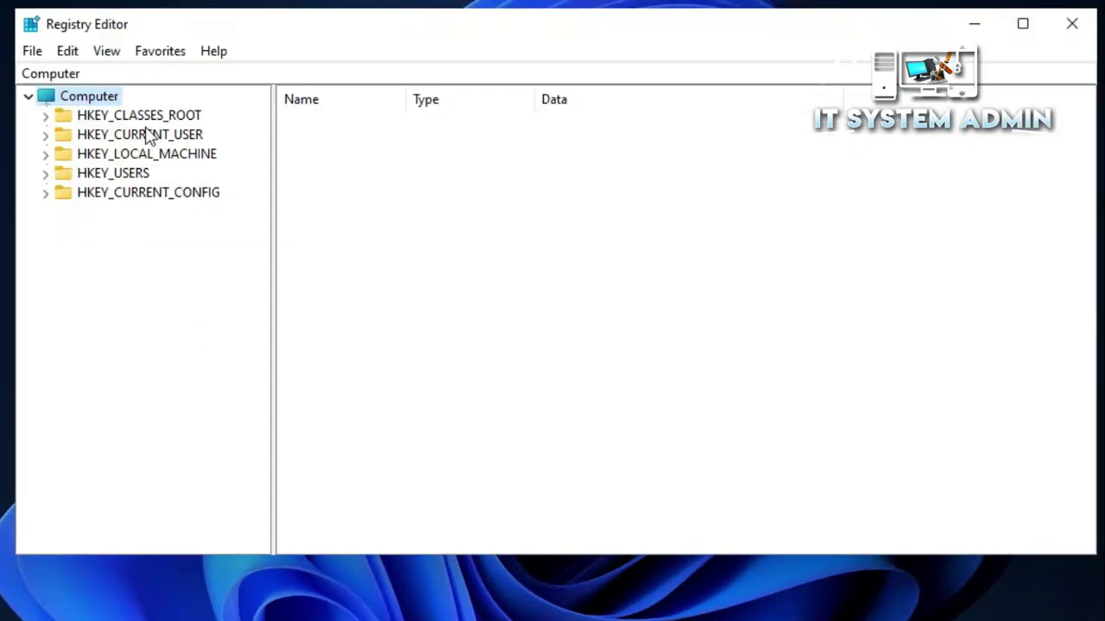
- Expand the registry tree down to HKEY_CURRENT_USER\Software\Microsoft
click(142, 135)
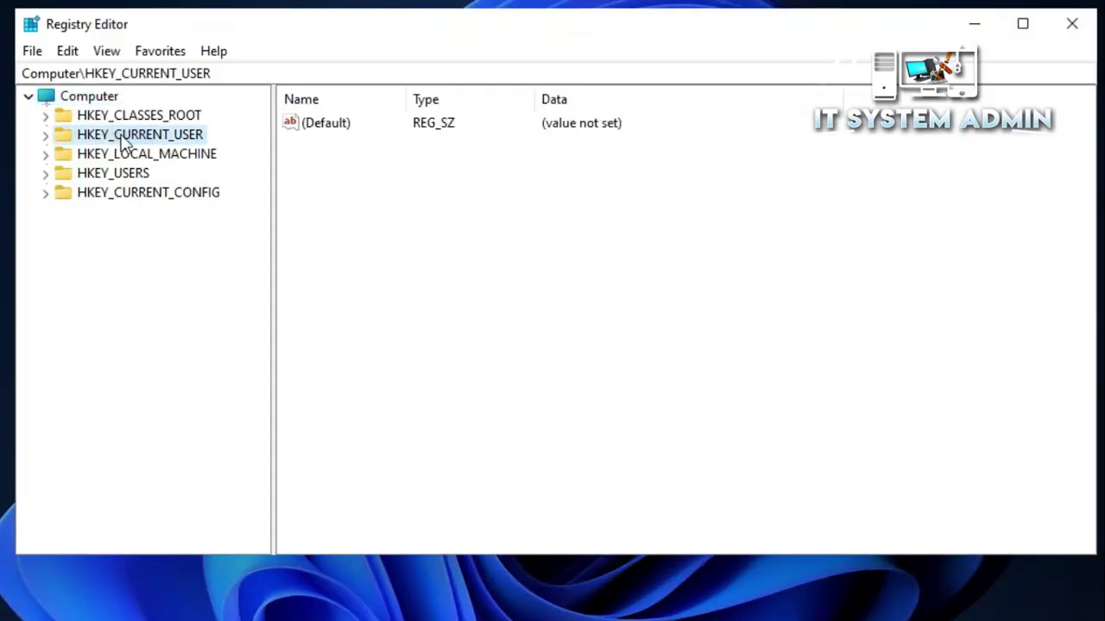
click(45, 135)
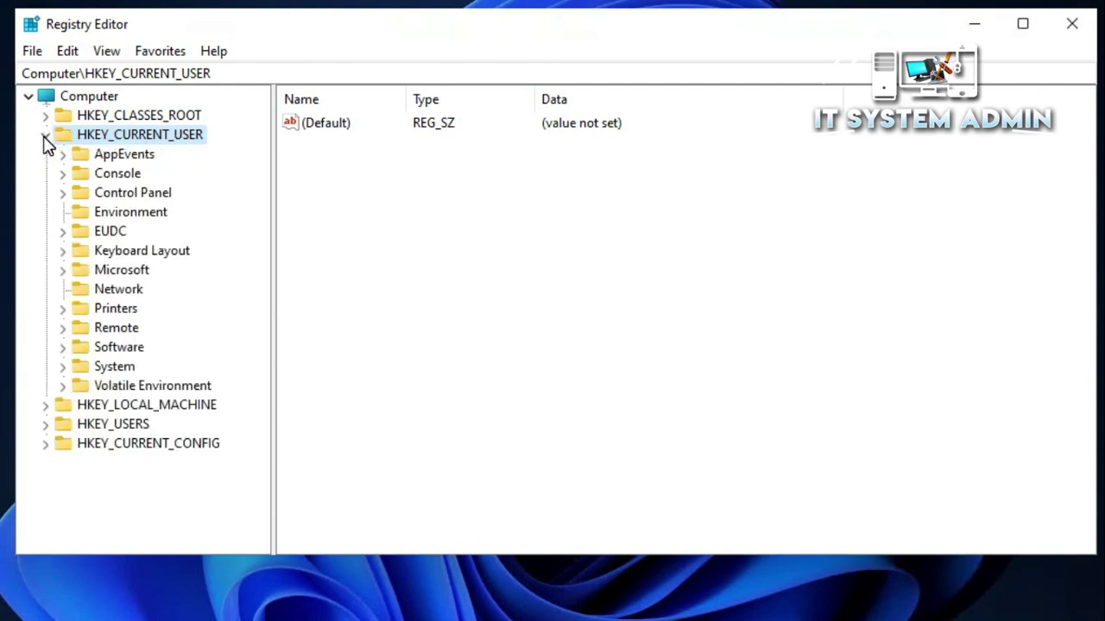
click(133, 350)
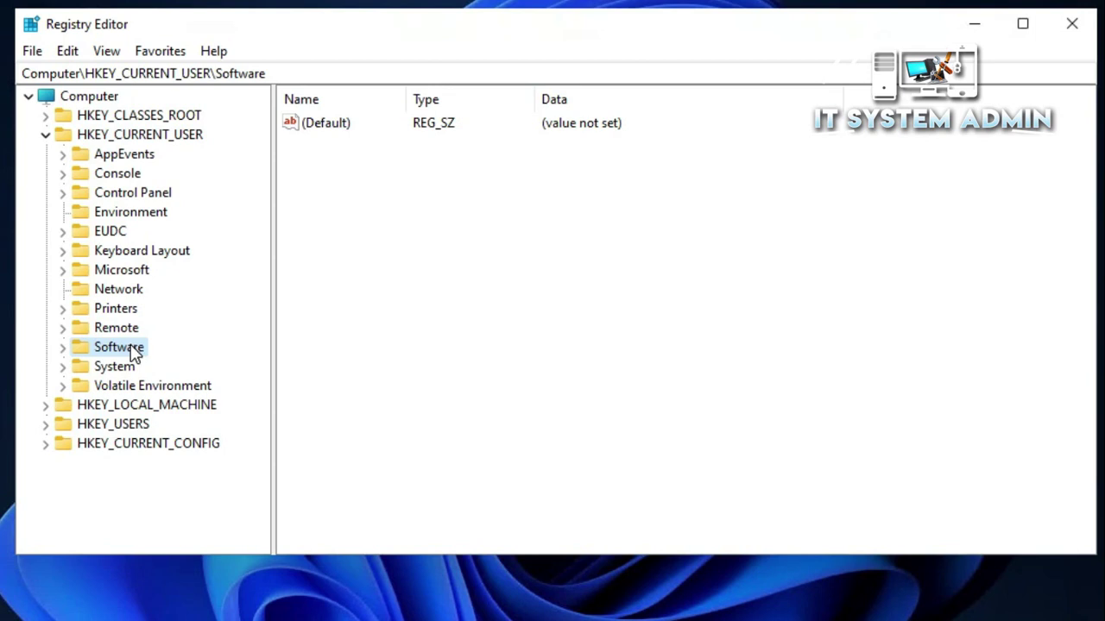
click(63, 347)
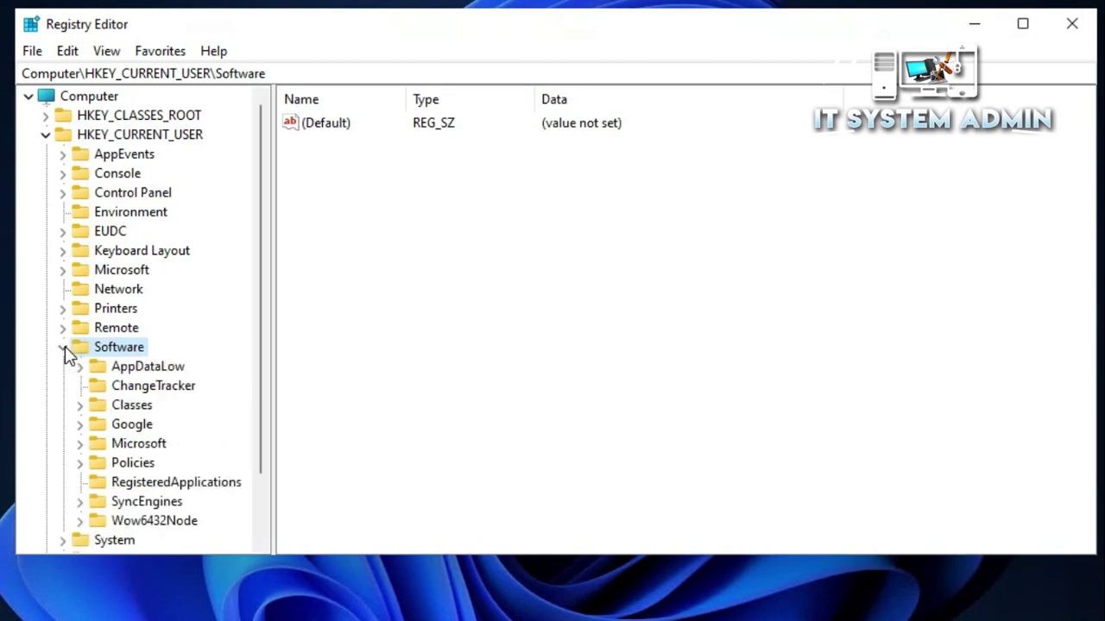
drag(261, 358, 263, 432)
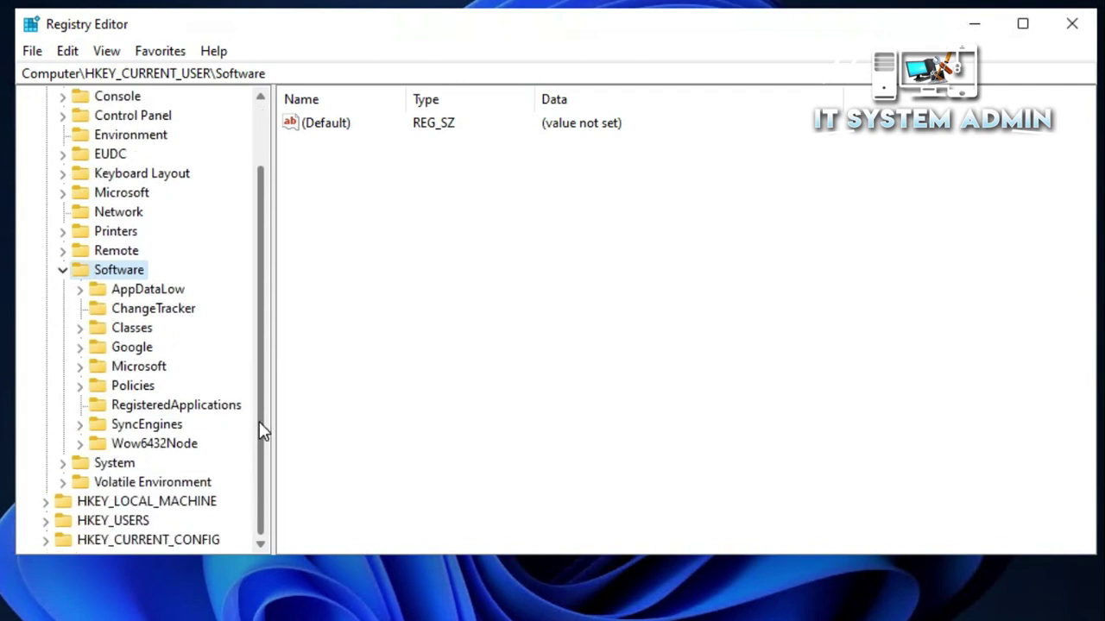
click(100, 375)
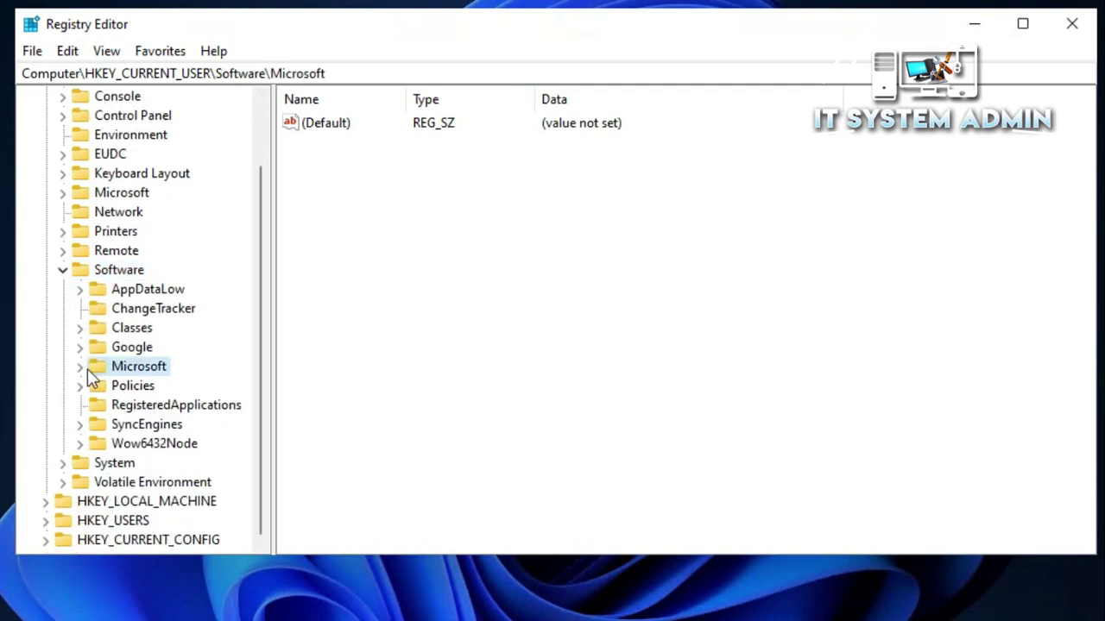
click(80, 369)
- Within the Microsoft key, expand Windows\CurrentVersion\Explorer and select the Advanced key
drag(266, 248, 263, 468)
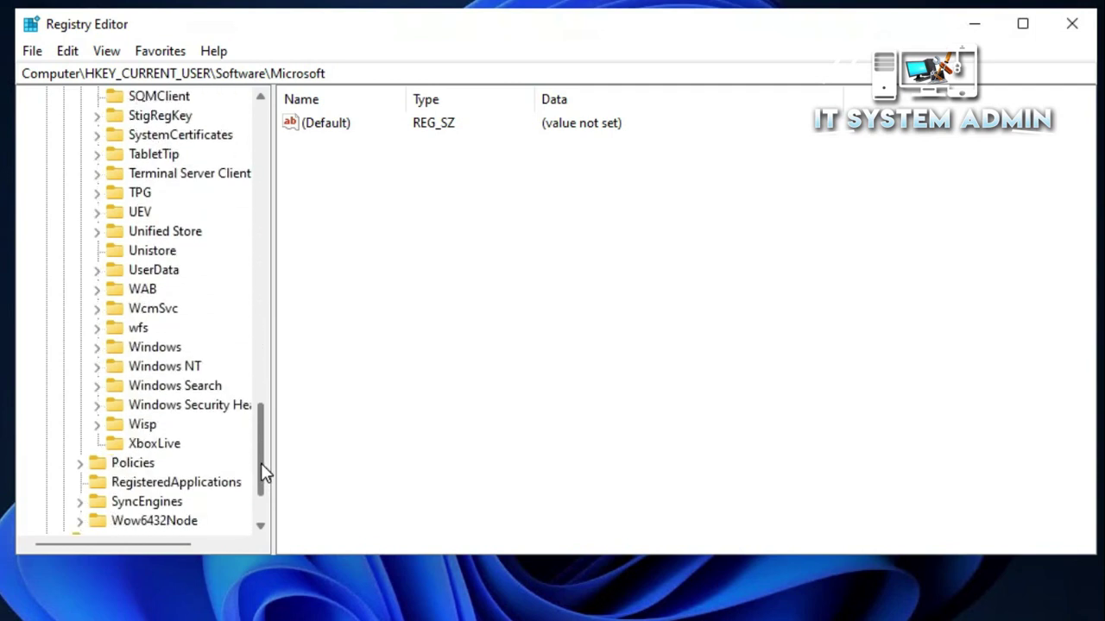
click(97, 348)
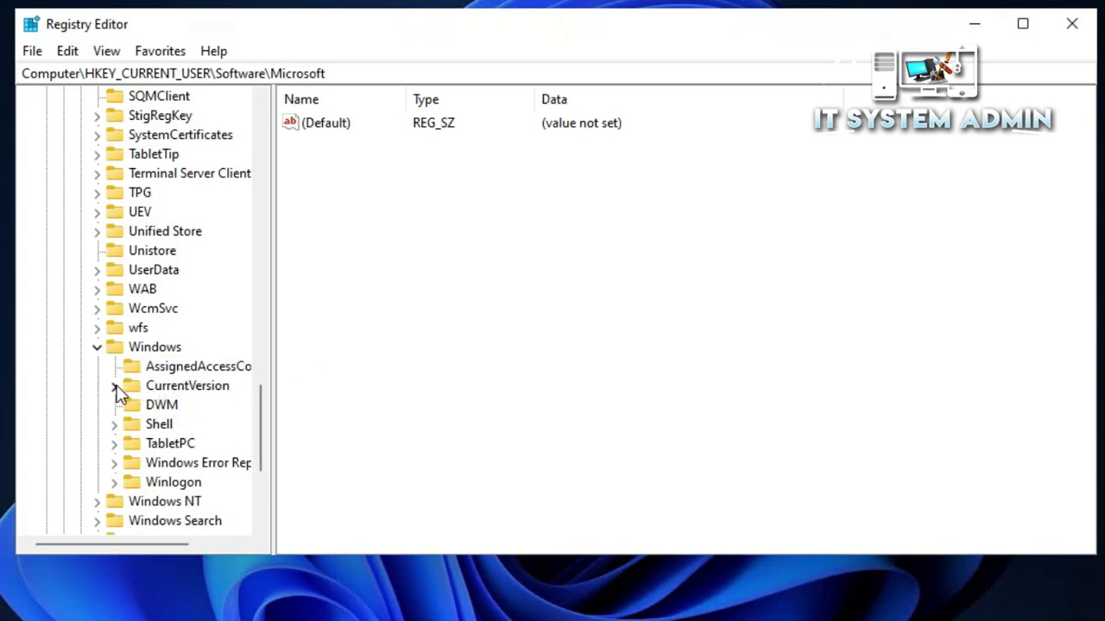
click(116, 387)
drag(265, 352, 265, 381)
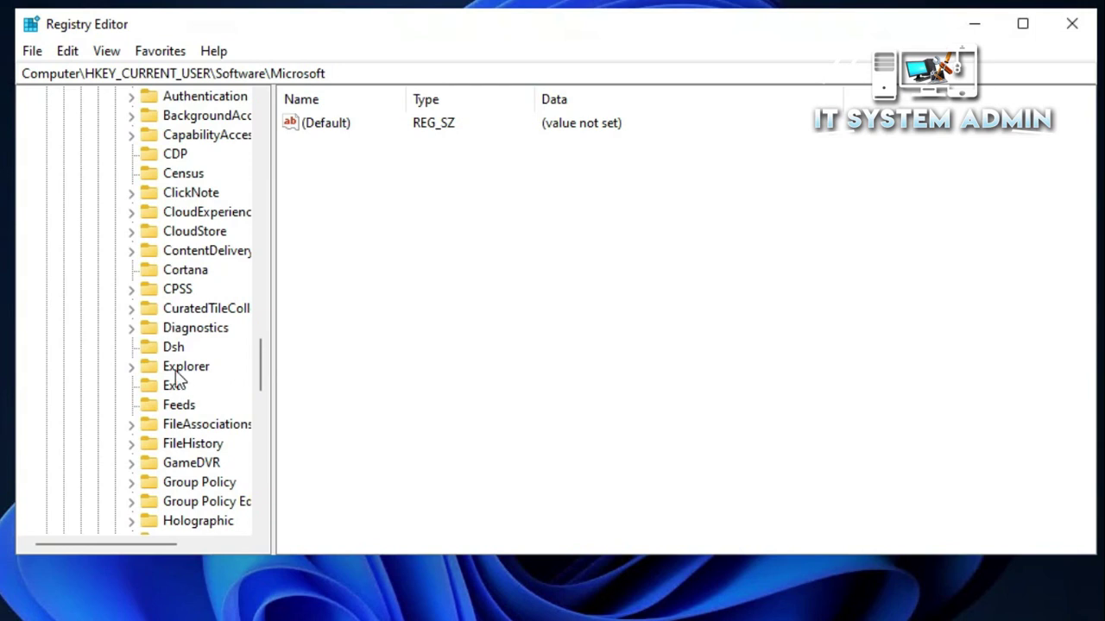
click(131, 368)
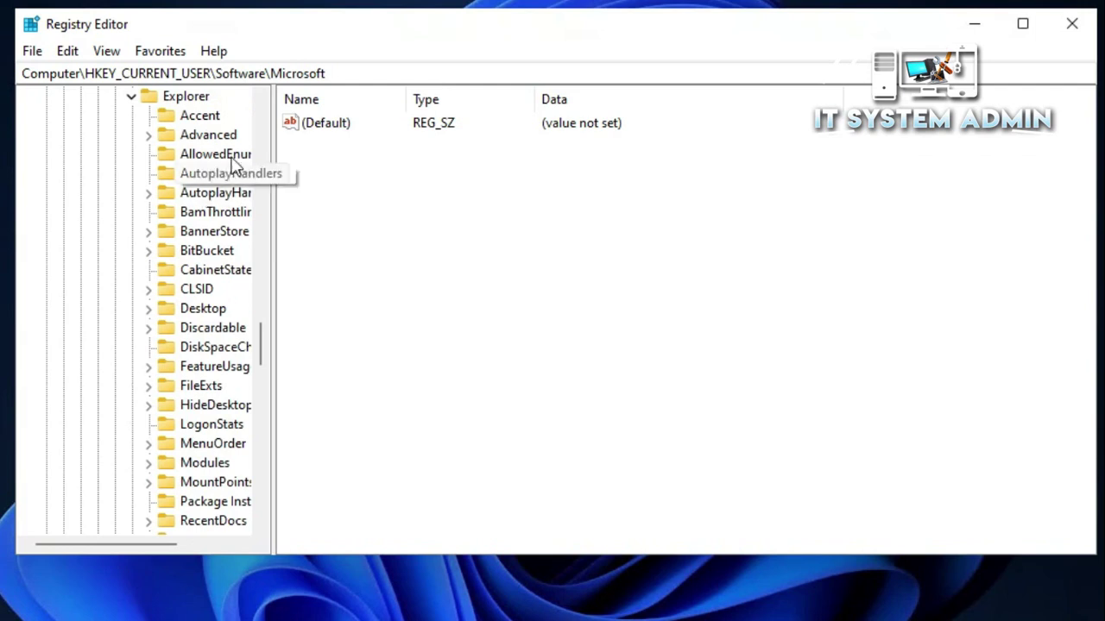
click(194, 134)
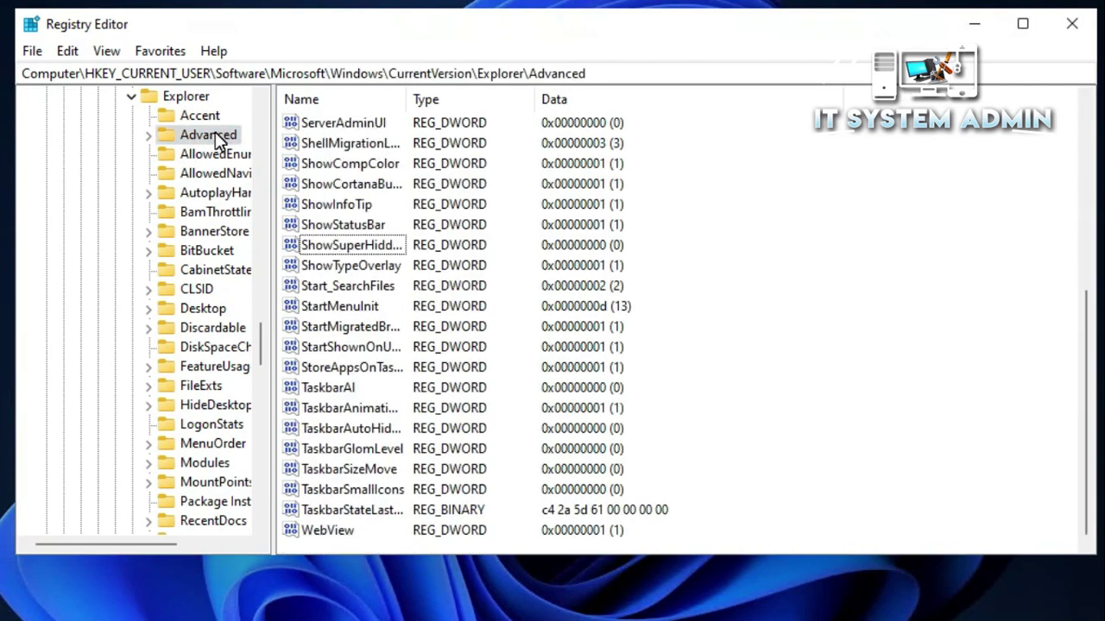
- Create a DWORD (32-bit) value named Start_ShowClassicMode in the Advanced key and keep it selected
right_click(216, 138)
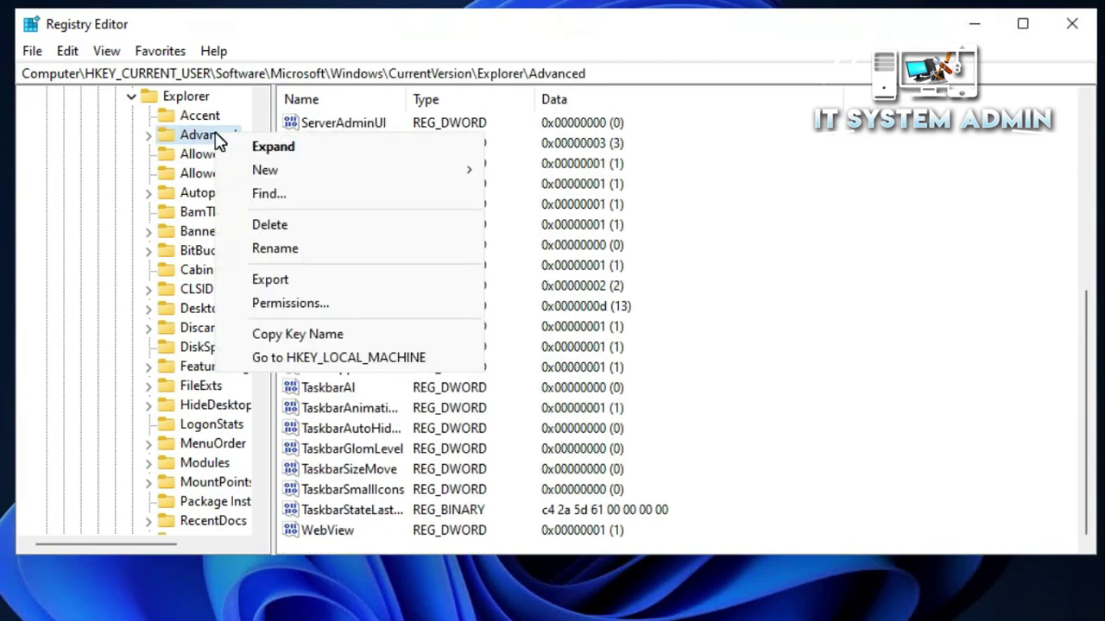
mouse_move(256, 170)
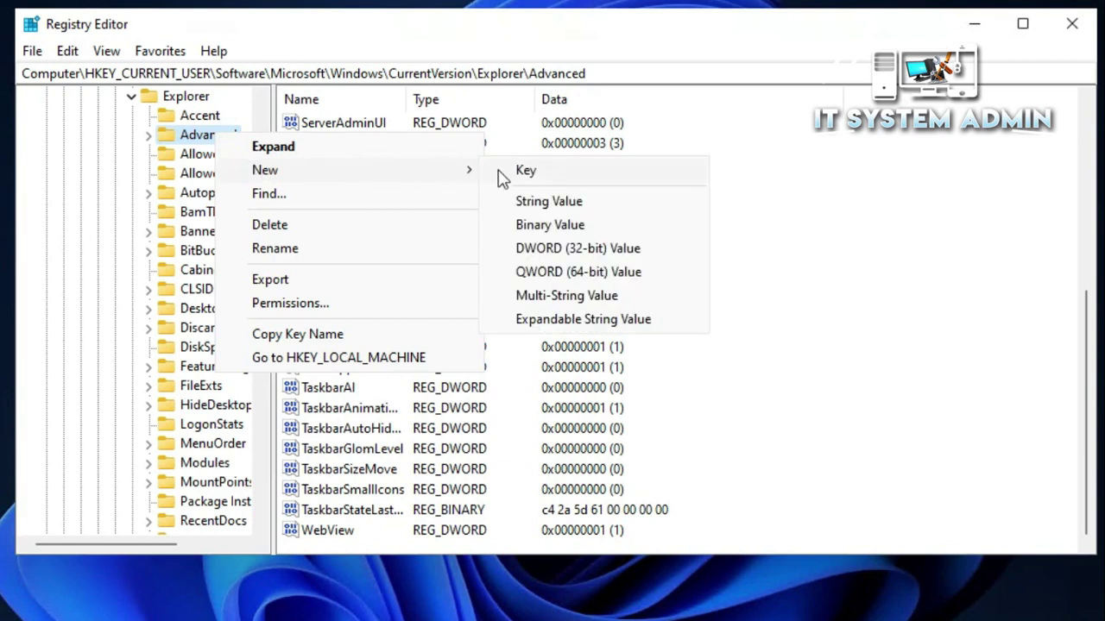
click(587, 249)
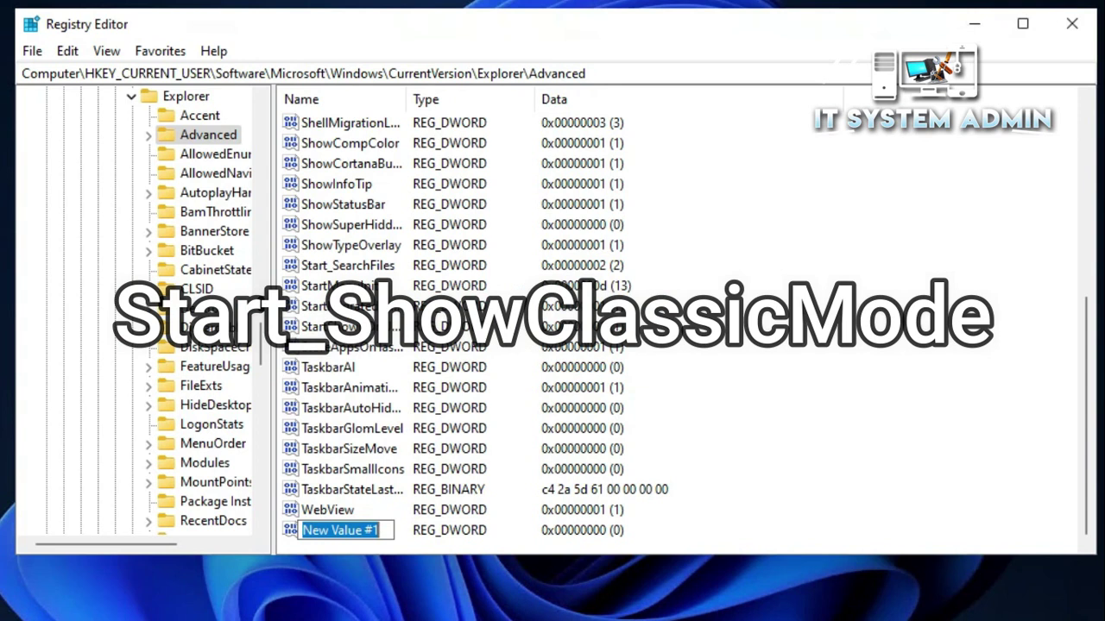
text(Start_ShowClassicMode)
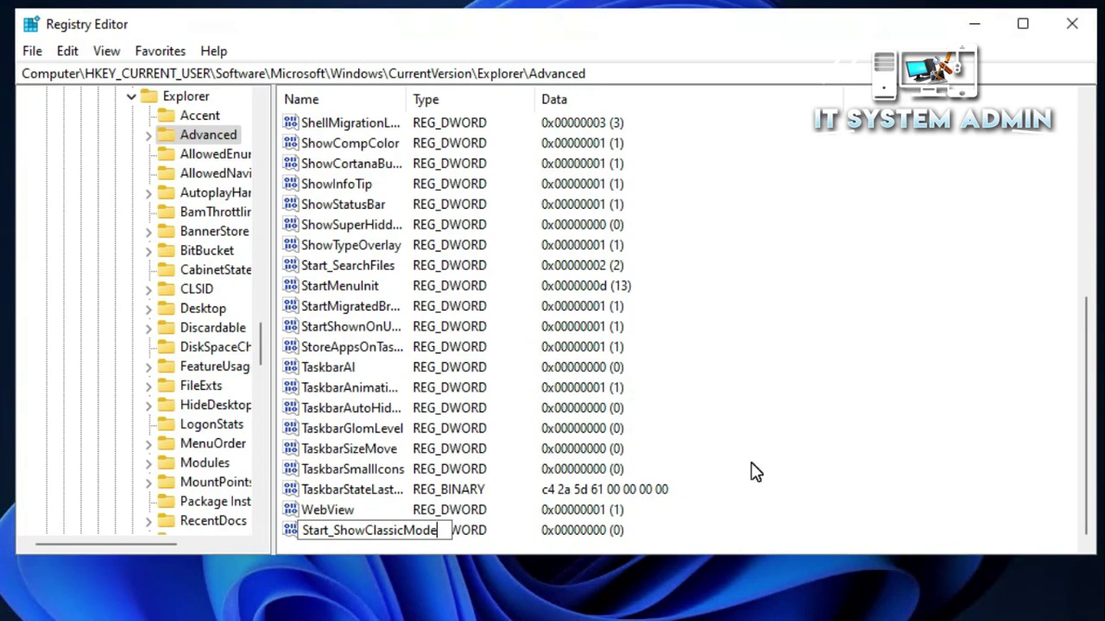
key(Return)
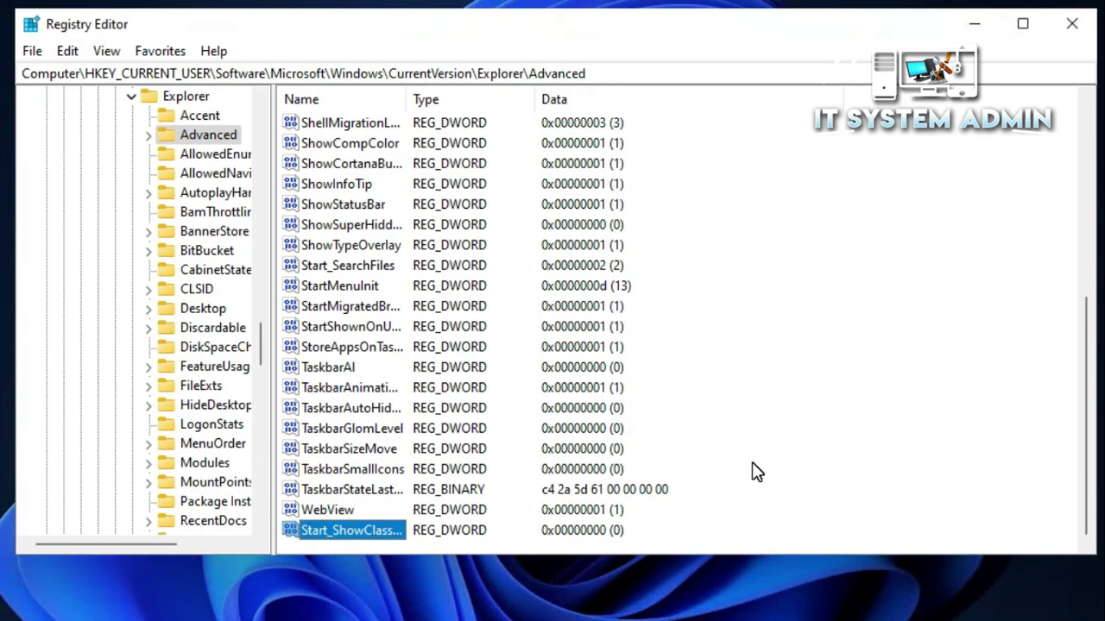
click(370, 532)
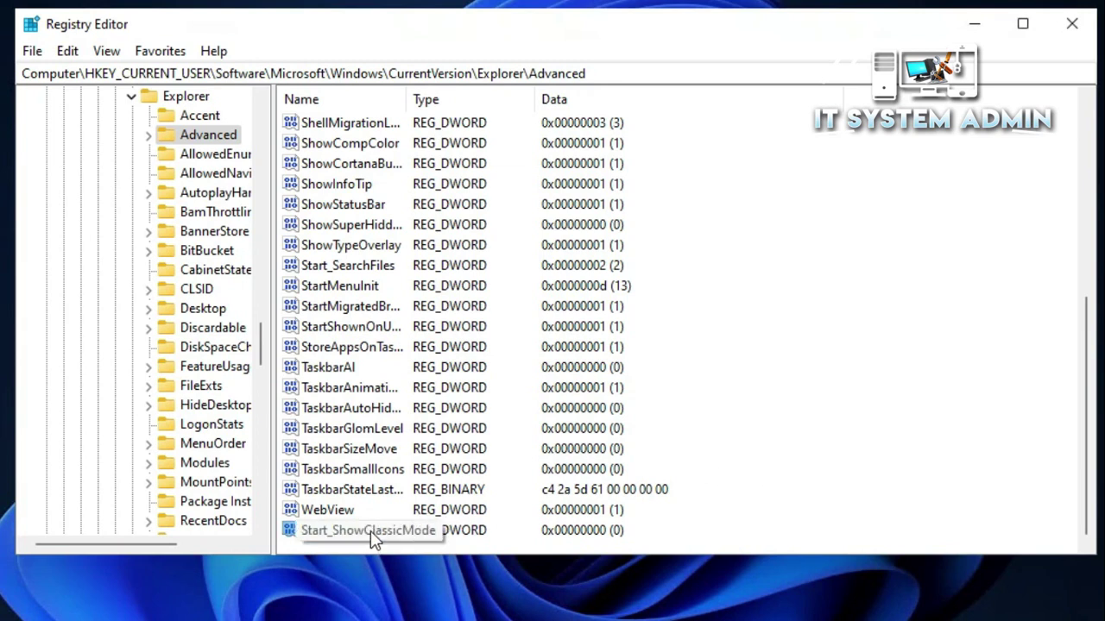
key(Escape)
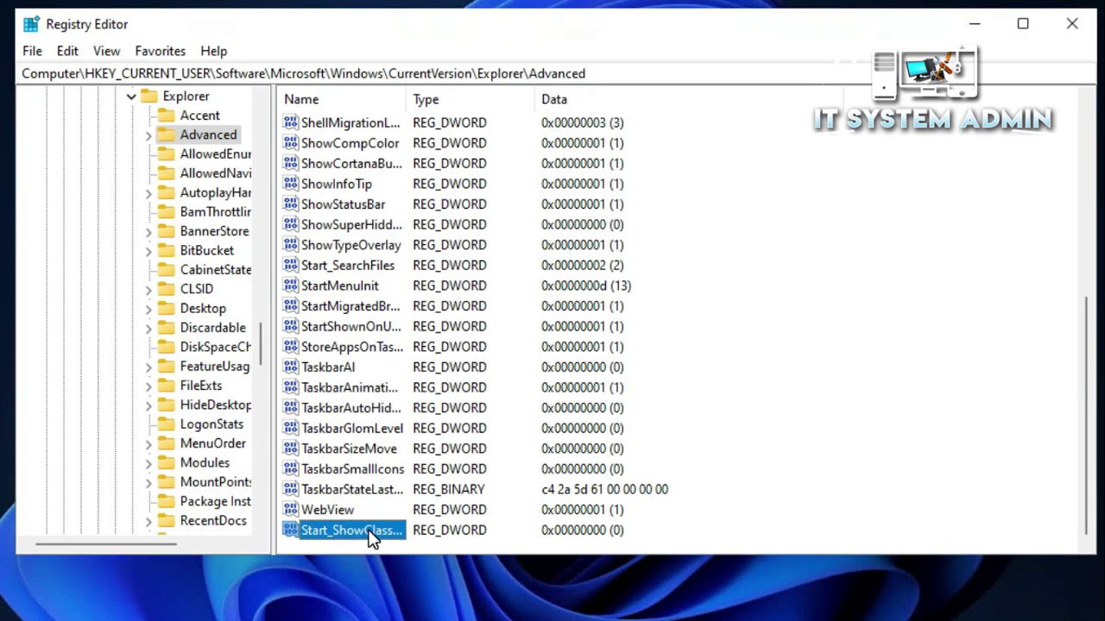
- Set the value data of Start_ShowClassicMode to 1 and close Registry Editor
right_click(370, 532)
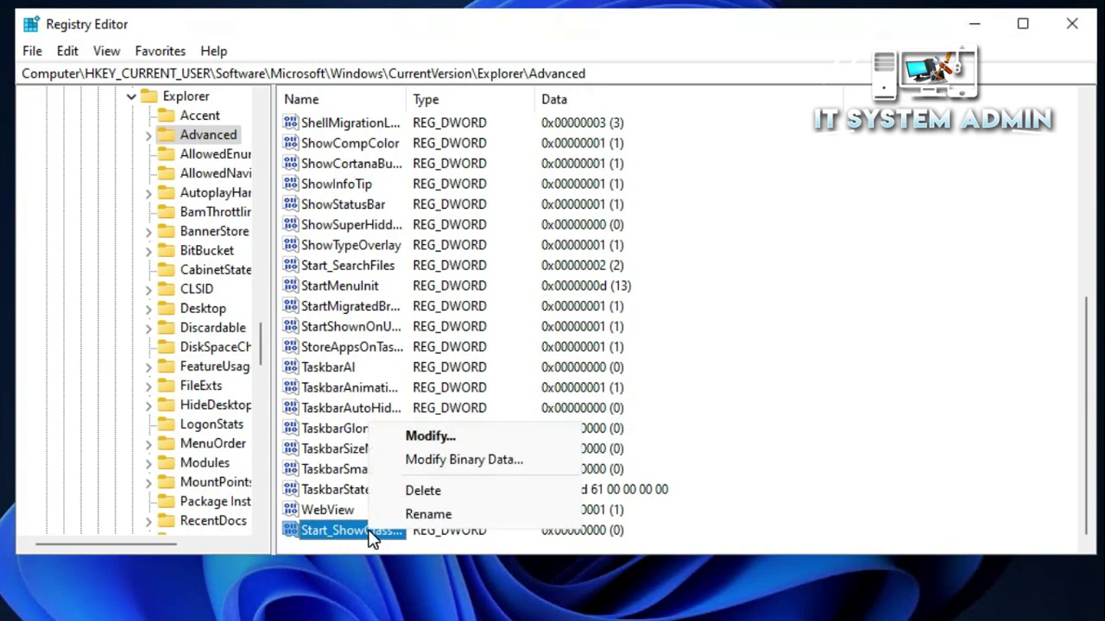
click(429, 436)
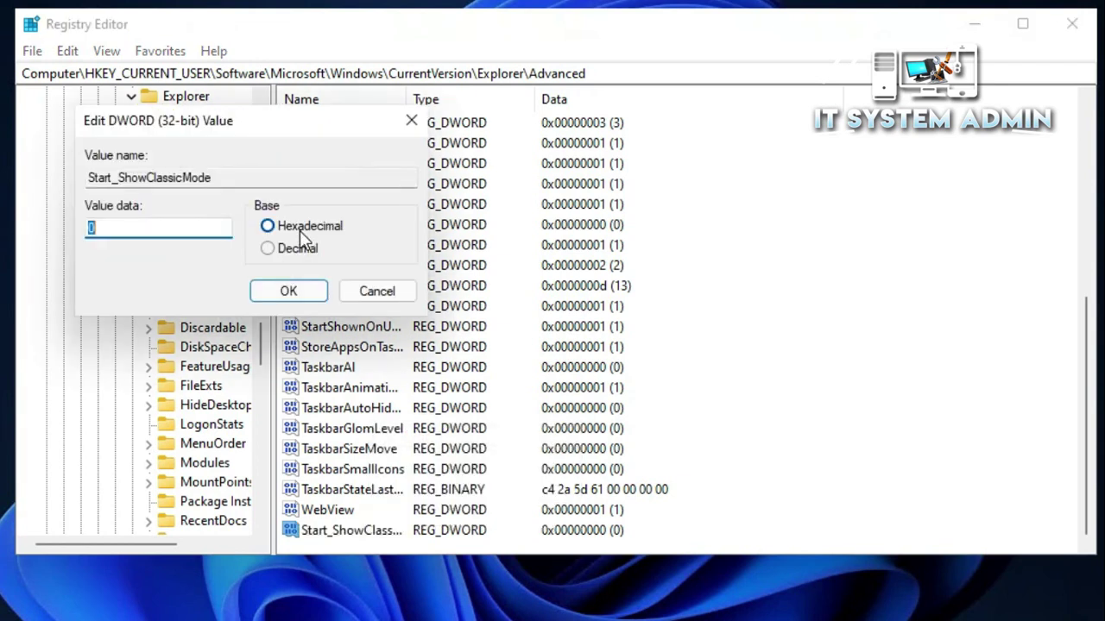
click(95, 227)
key(BackSpace)
text(1)
click(287, 292)
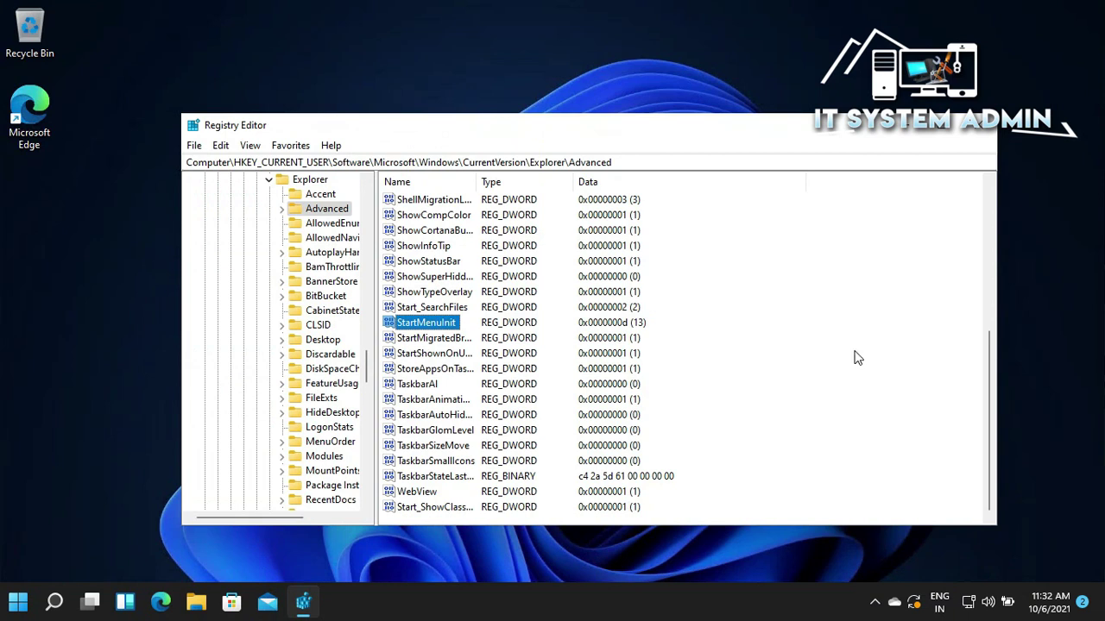
click(978, 129)
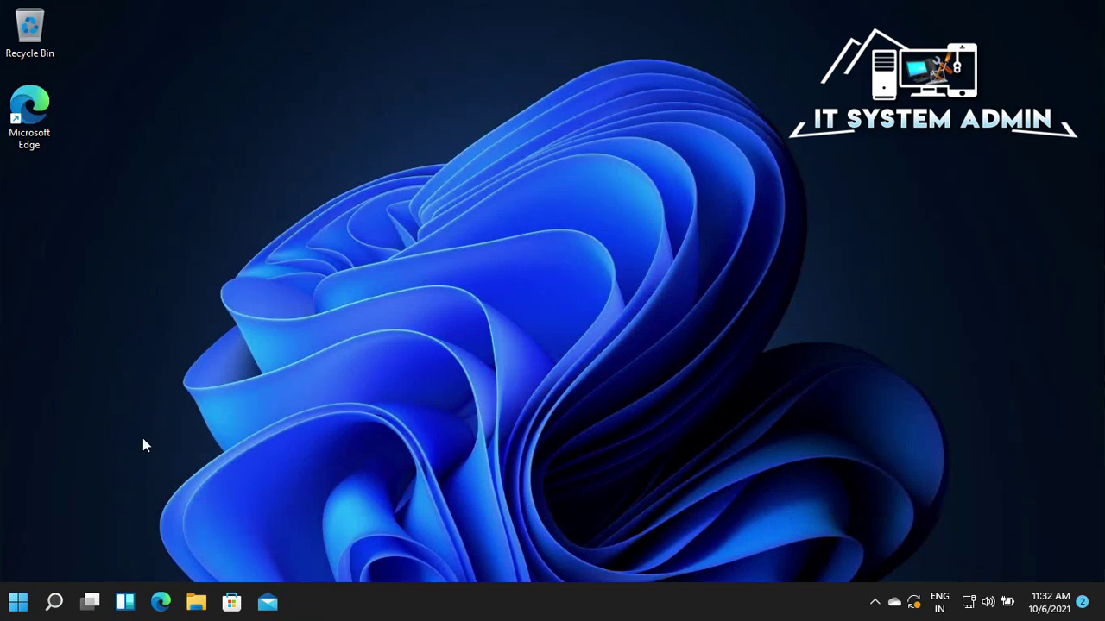
- Restart the PC without updating and sign back in with the account password
click(18, 601)
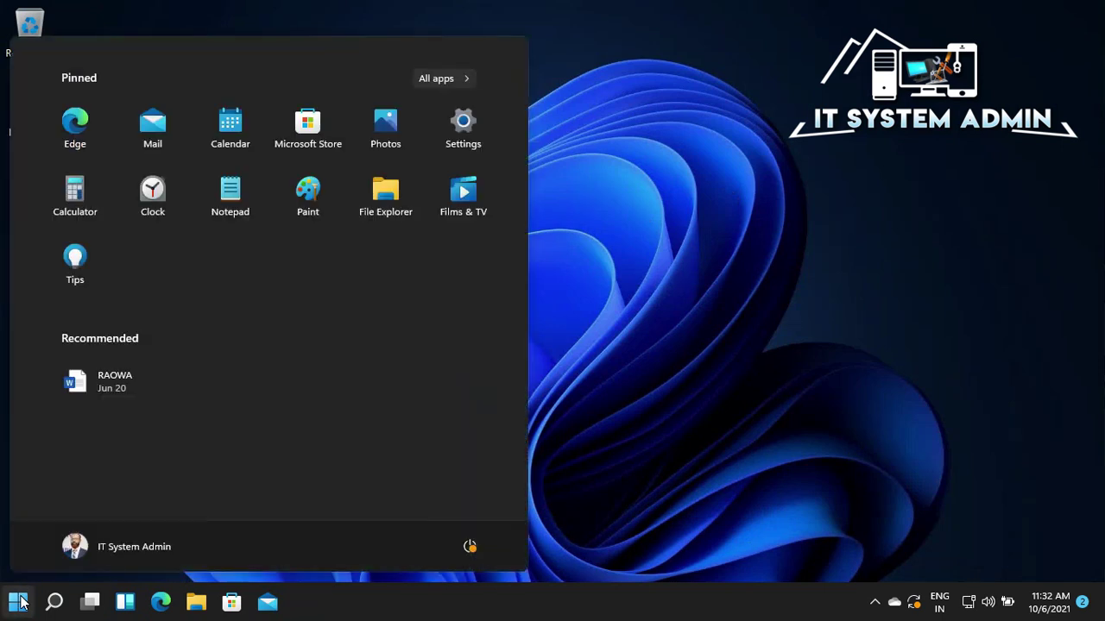
click(470, 547)
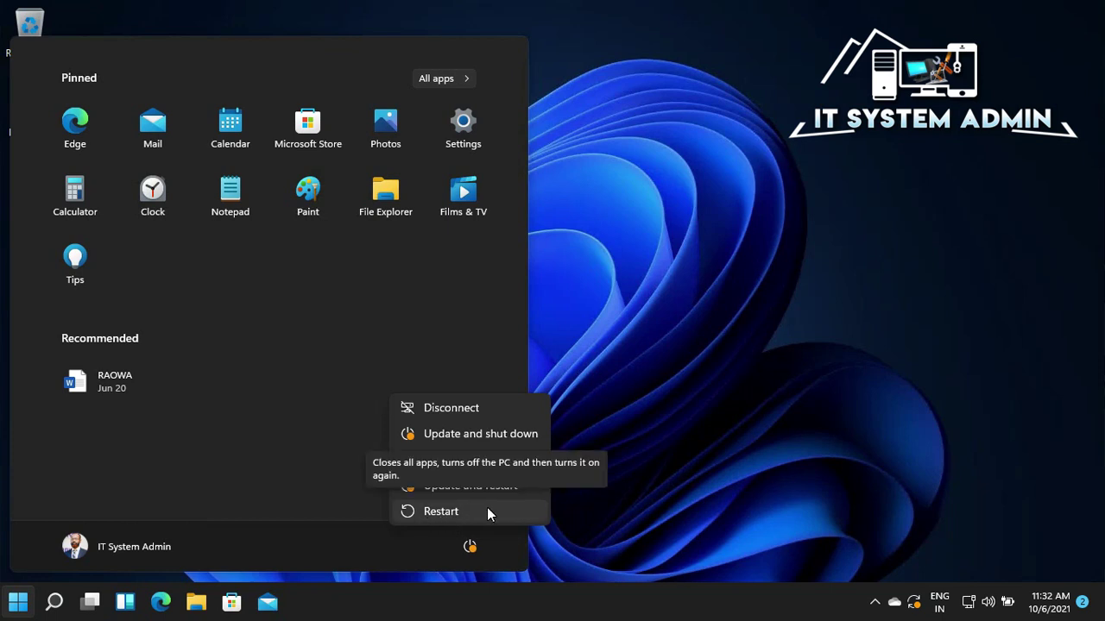
click(488, 510)
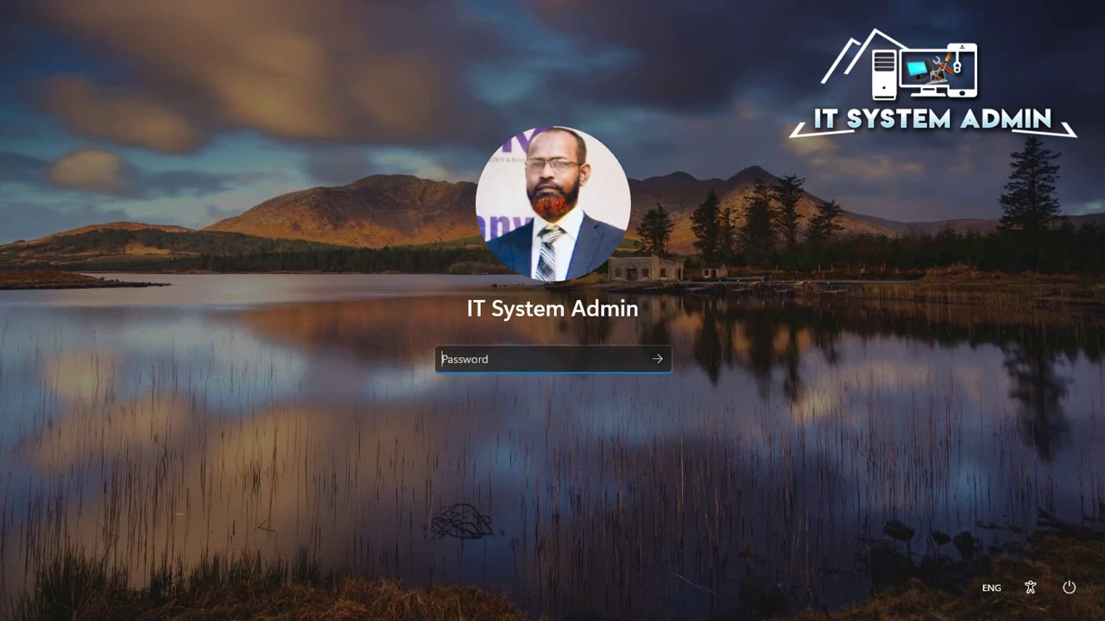
text(••••••••••)
key(Return)
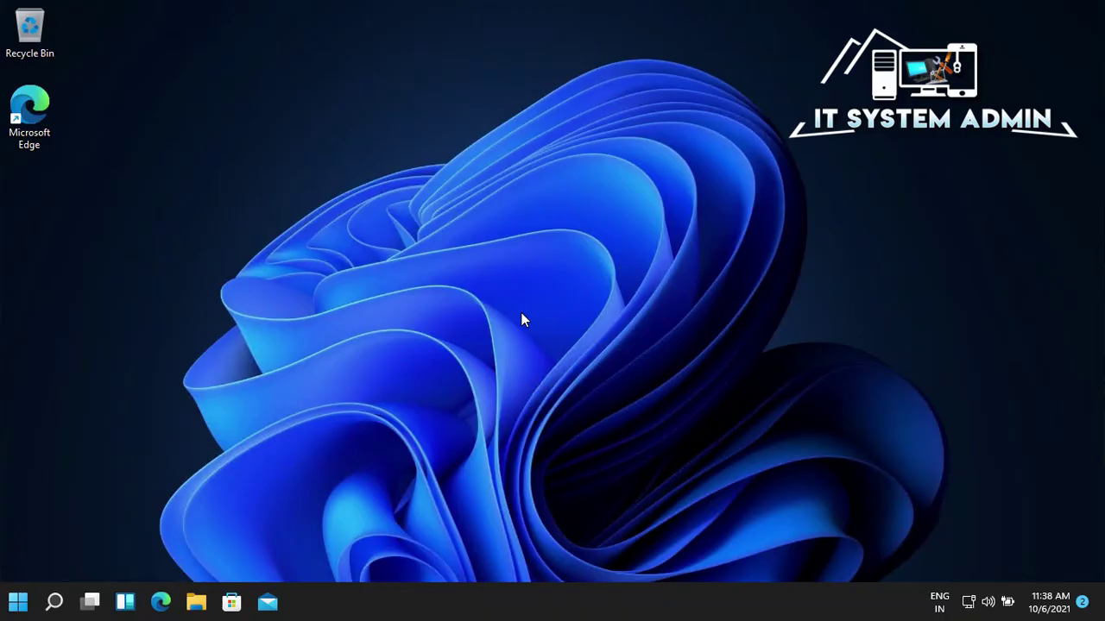
- Open the Start menu to check its classic layout with the app list and tiles, and close it again
click(19, 601)
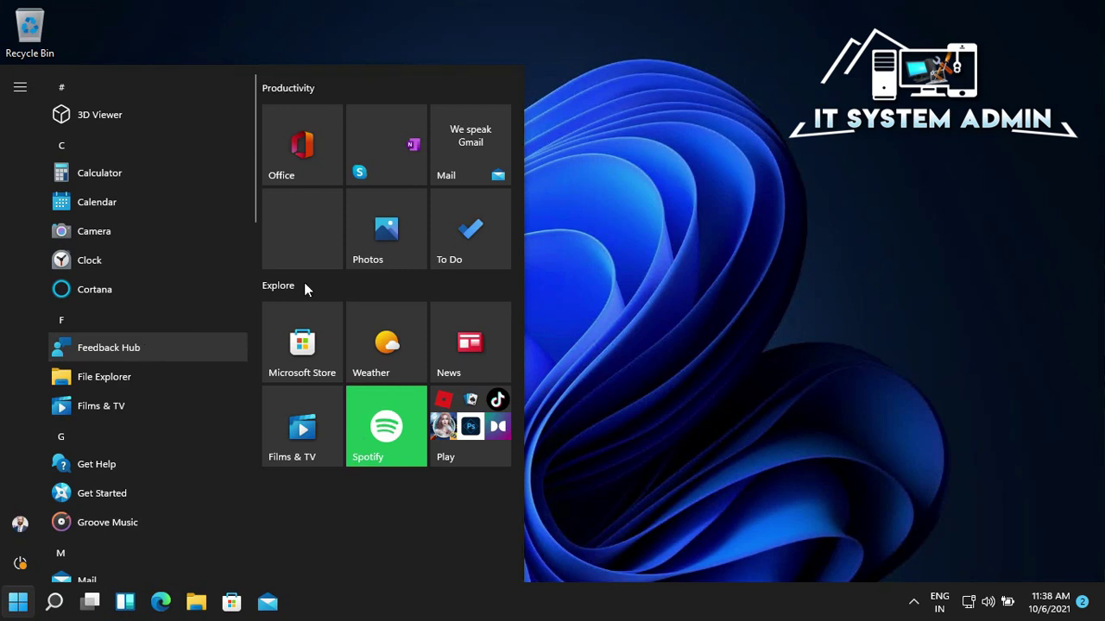
drag(252, 184, 246, 62)
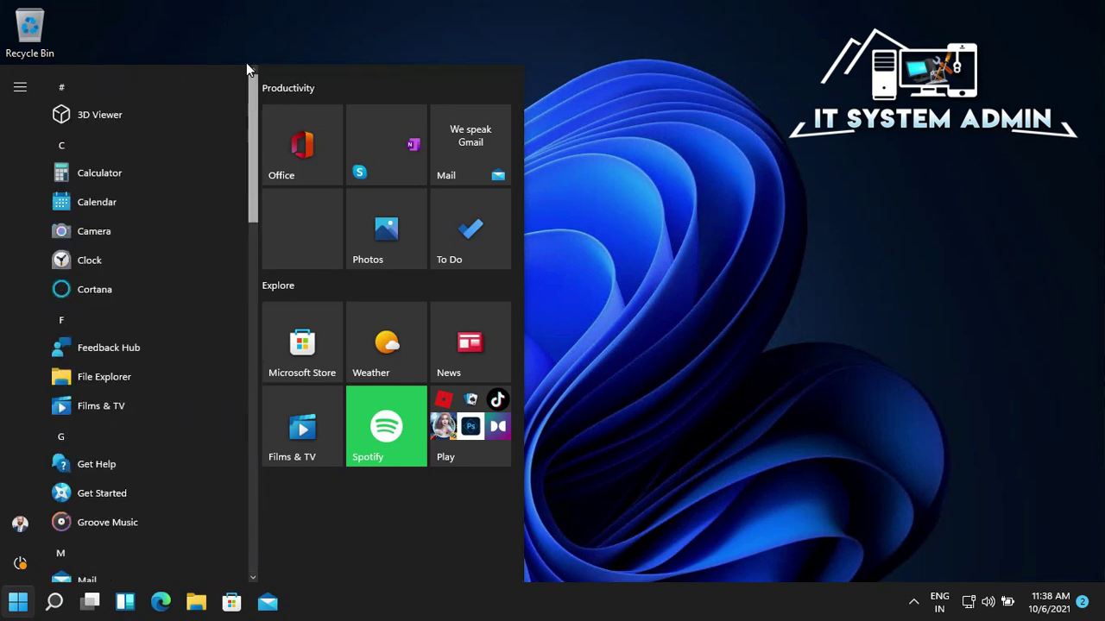
click(710, 268)
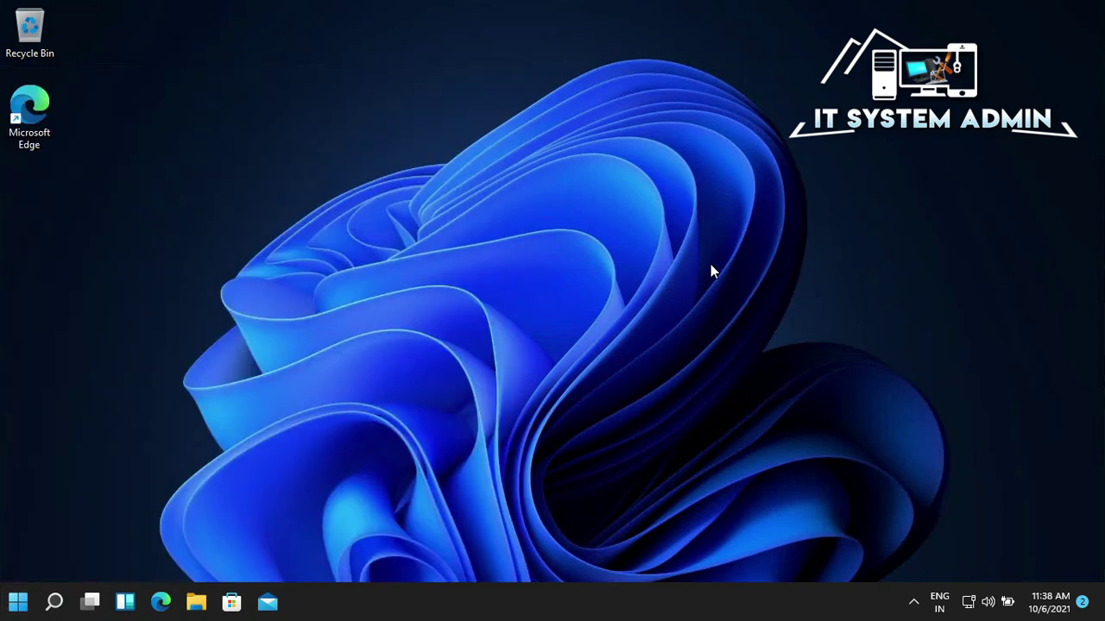